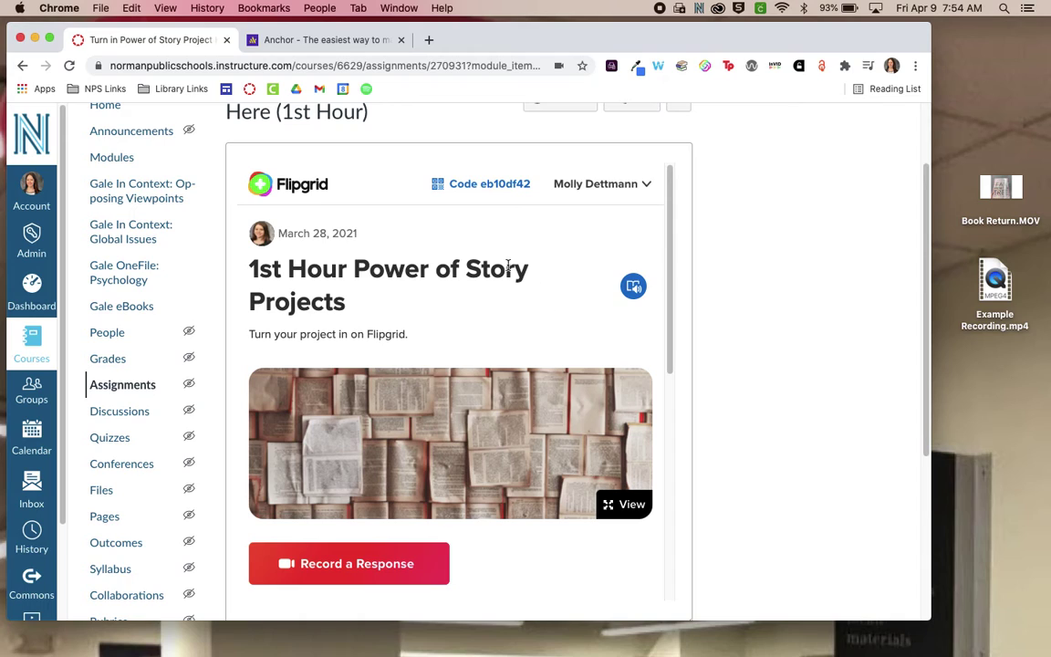
left_click(648, 185)
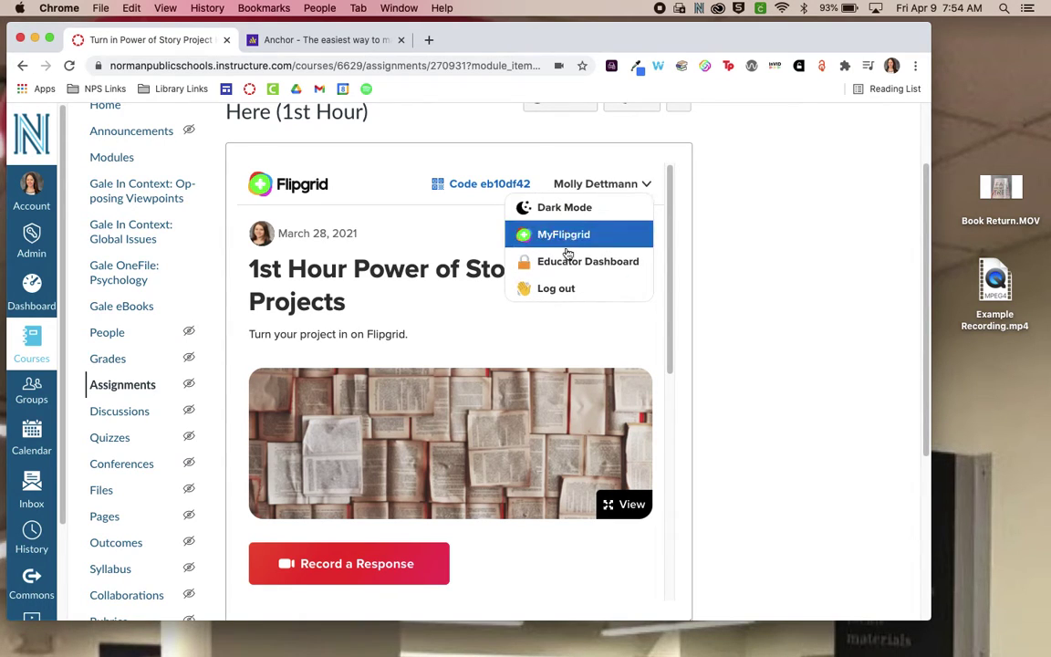
left_click(563, 290)
left_click(385, 341)
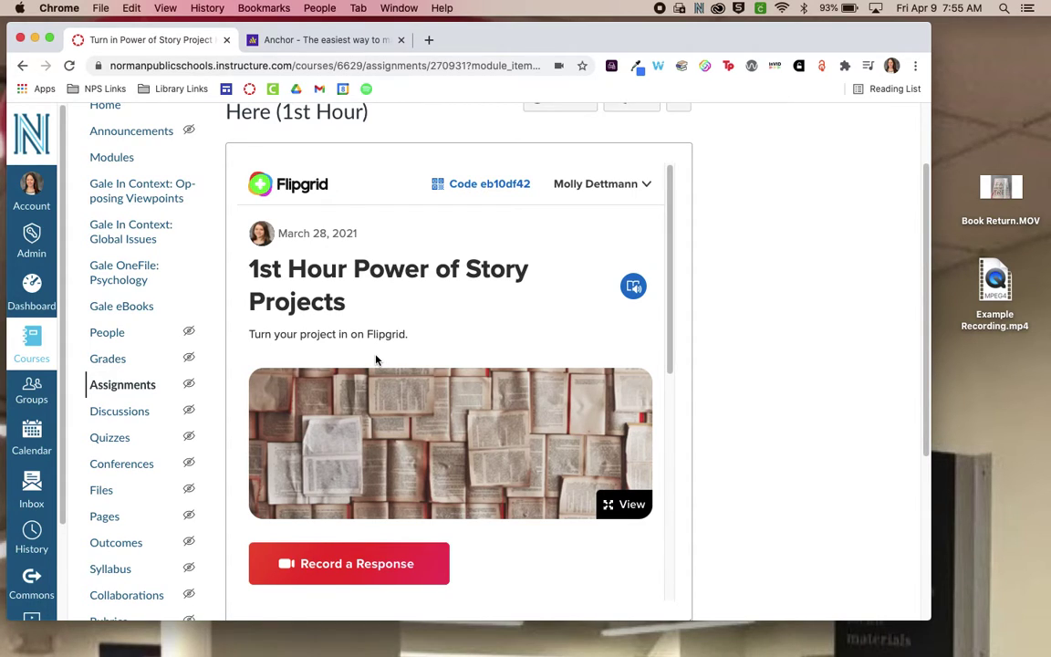
- Start a response to the 1st Hour Power of Story Projects topic and upload Book Return.MOV, proceeding to the submission form
scroll(526, 329, "down", 1)
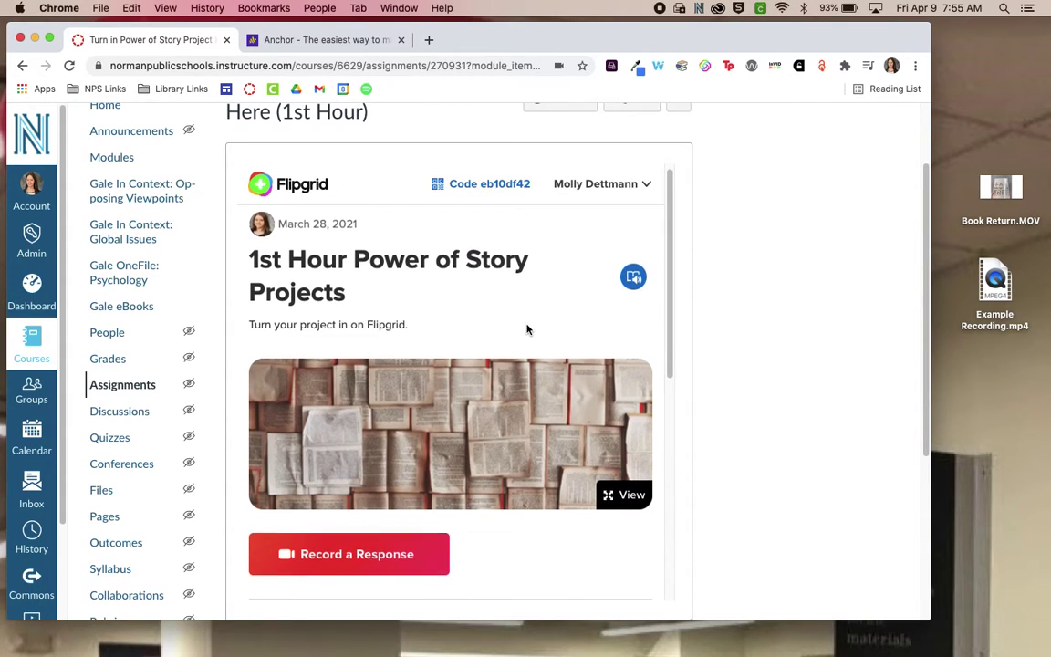
scroll(526, 328, "down", 5)
scroll(527, 329, "down", 2)
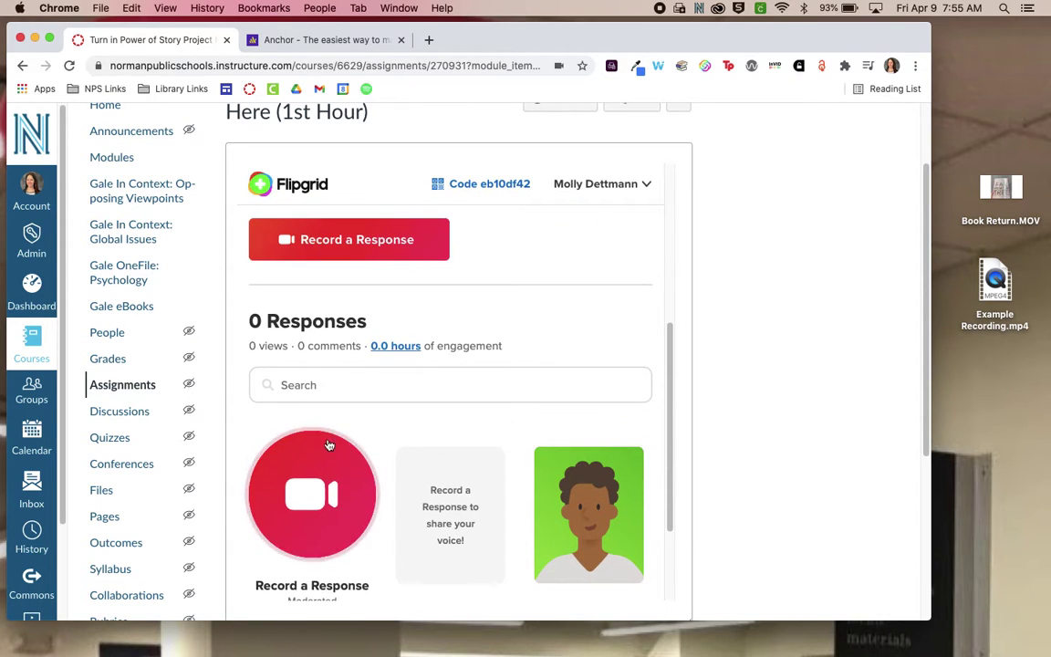
left_click(358, 242)
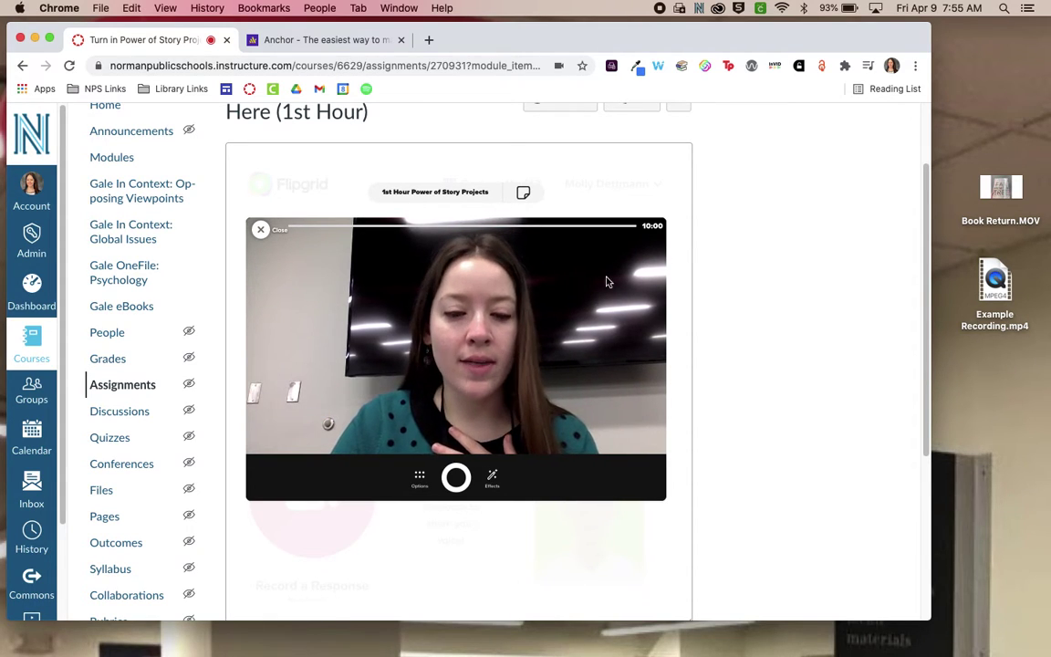
left_click(420, 486)
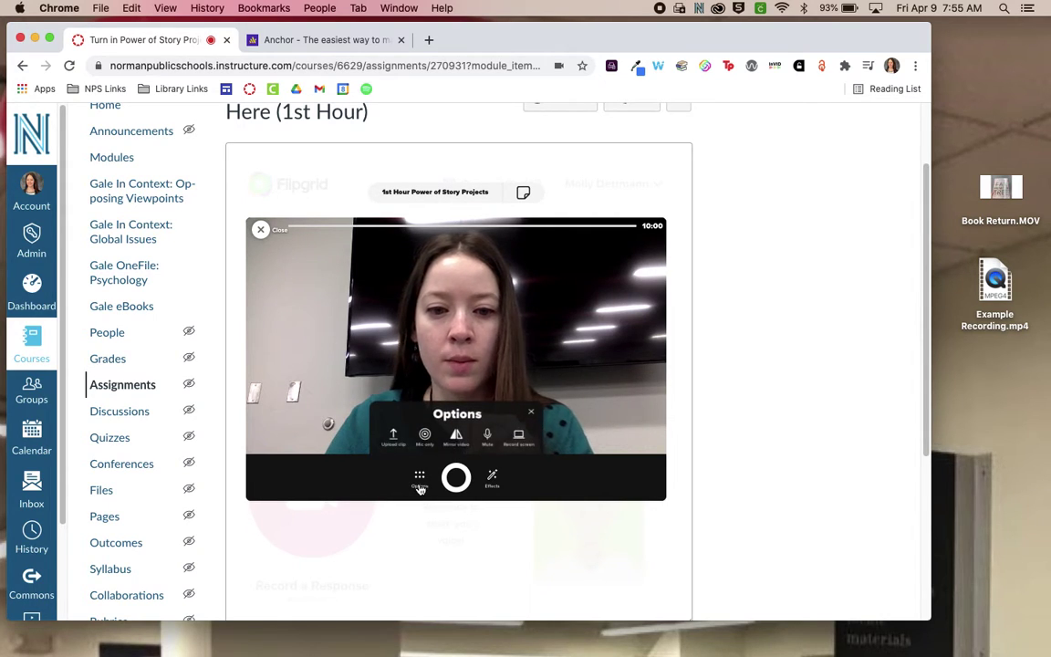
left_click(395, 442)
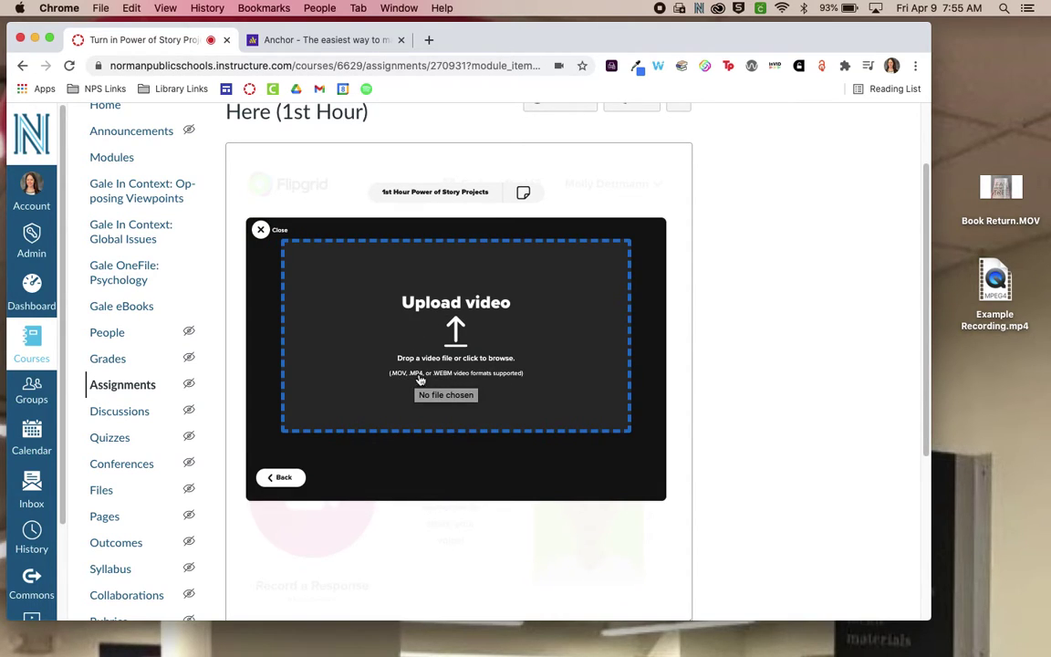
left_click_drag(1008, 201, 469, 348)
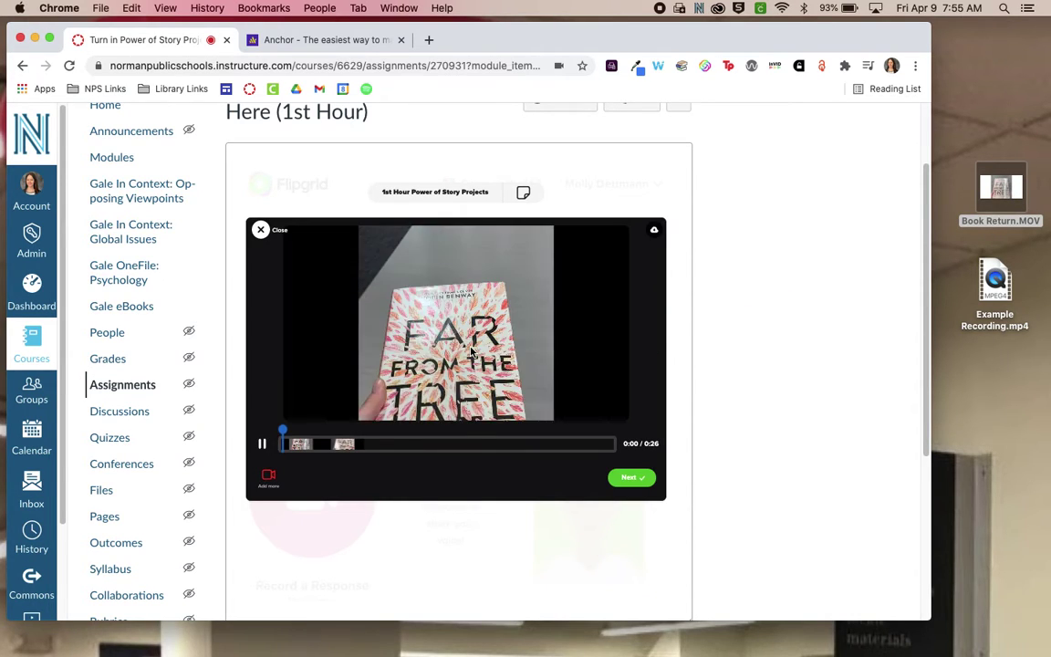
left_click(643, 483)
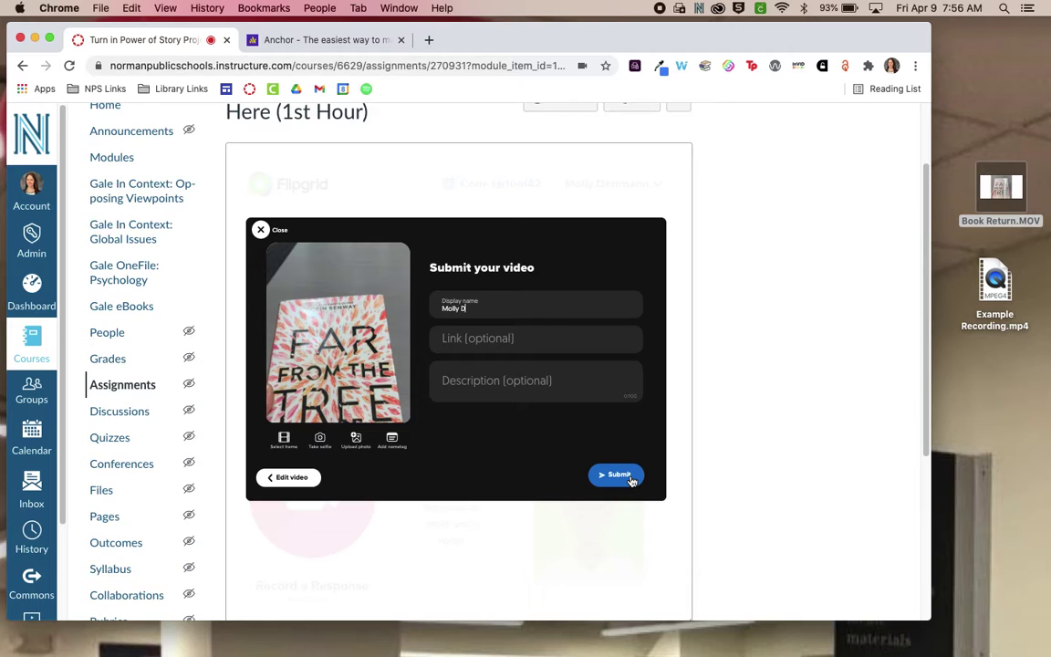
- Go back from the submission form and discard the uploaded video without submitting it
left_click(294, 478)
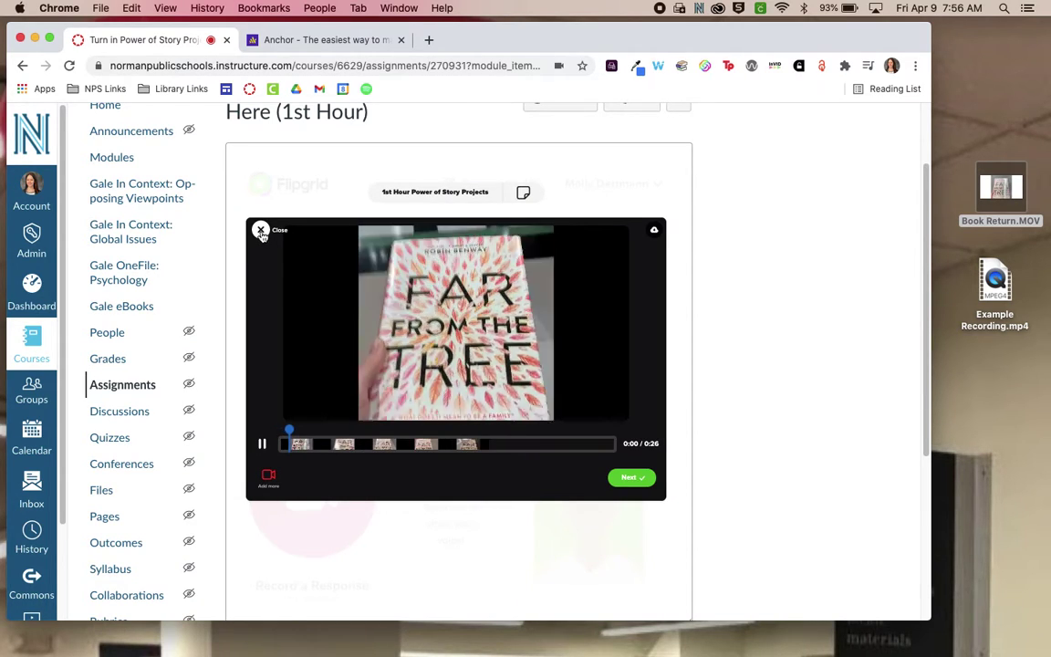
left_click(261, 230)
left_click(484, 383)
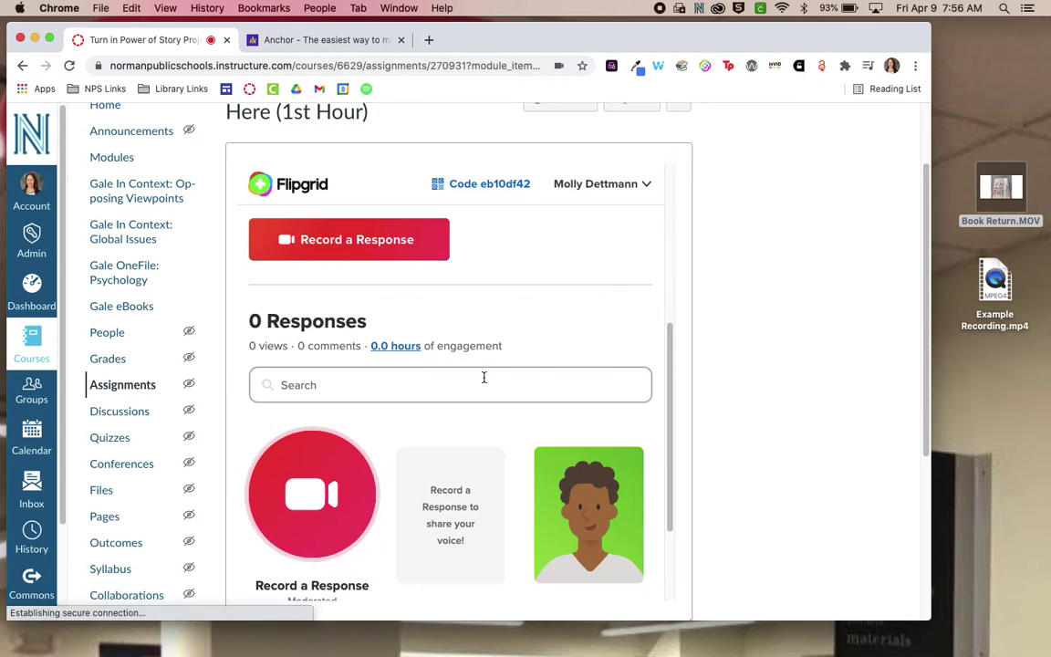
- Start a new response, switch to Anchor to copy the Example episode's link, and return to the video recorder
scroll(507, 298, "up", 2)
scroll(506, 298, "down", 2)
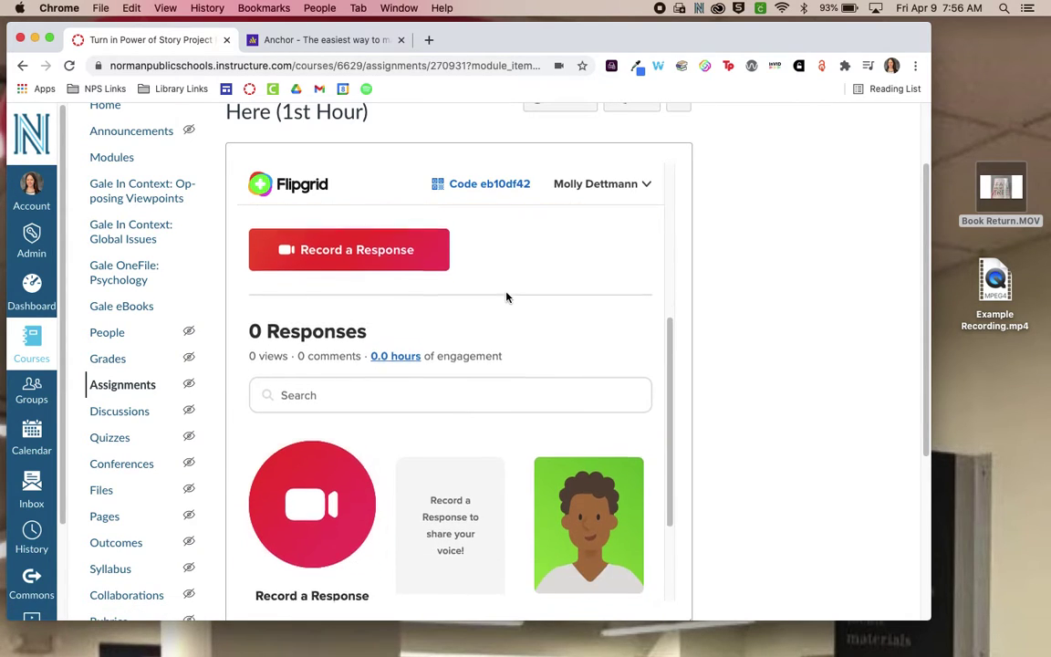
left_click(327, 479)
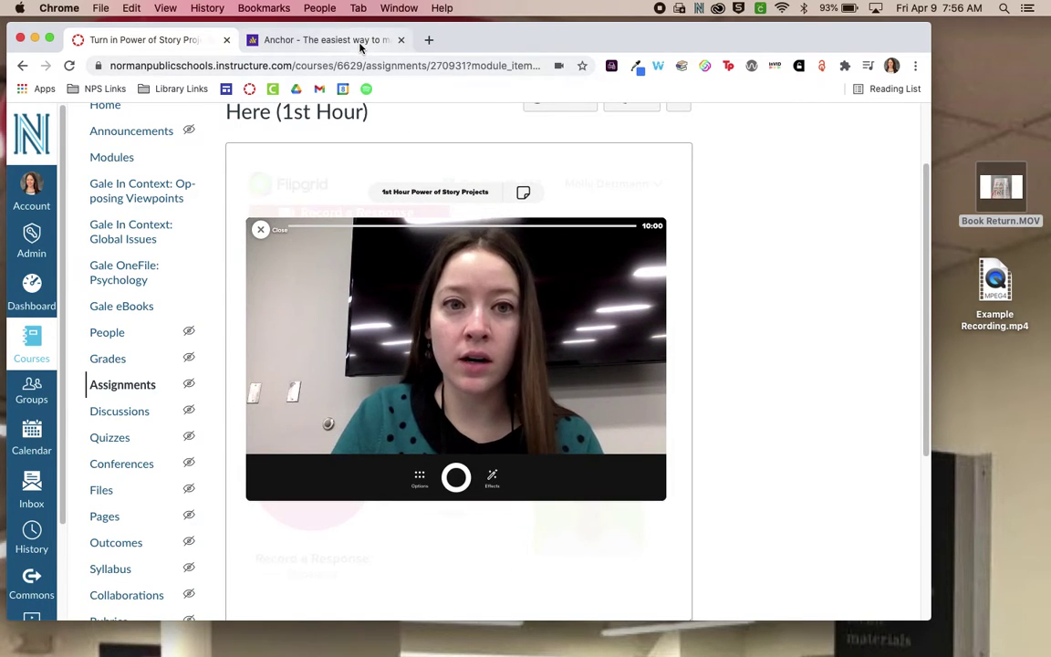
left_click(328, 40)
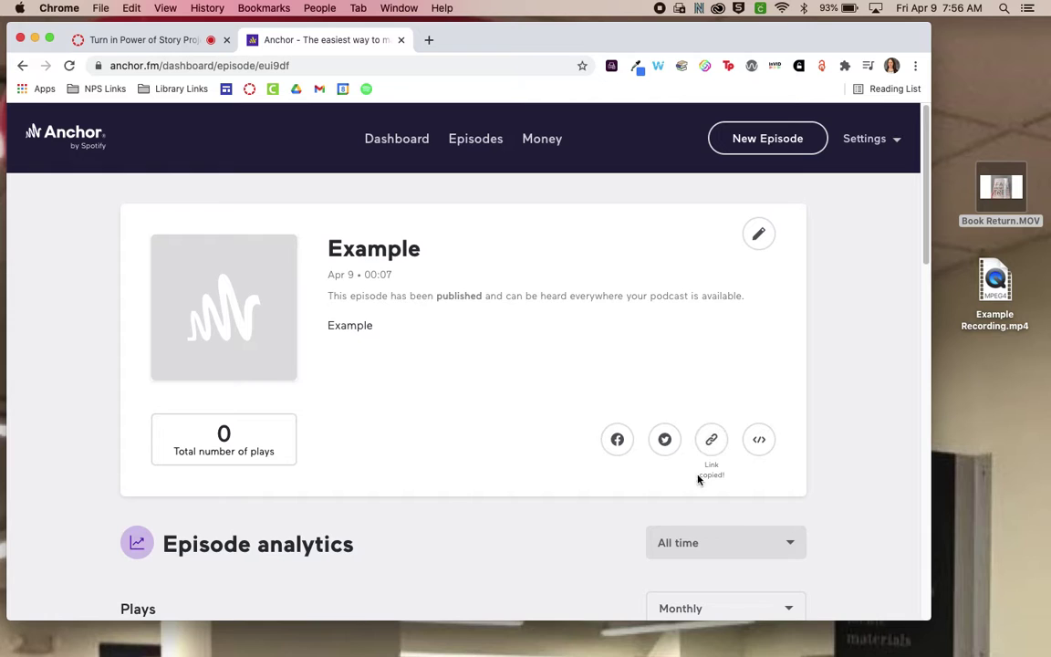
left_click(136, 39)
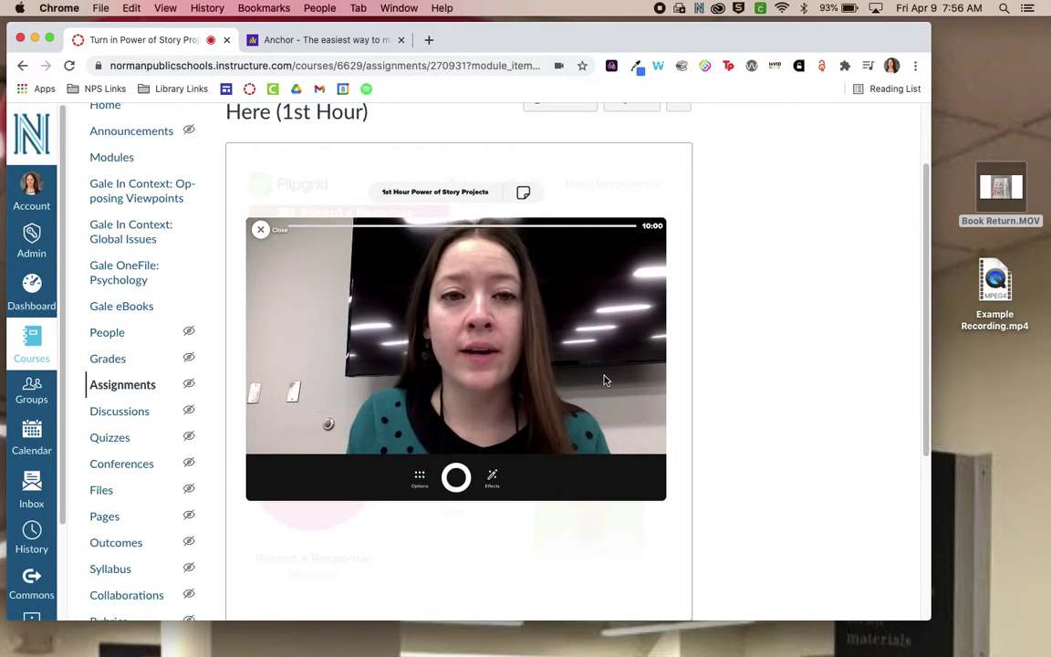
- Record a webcam clip, switching the mic-only option on and off again during the recording
left_click(455, 480)
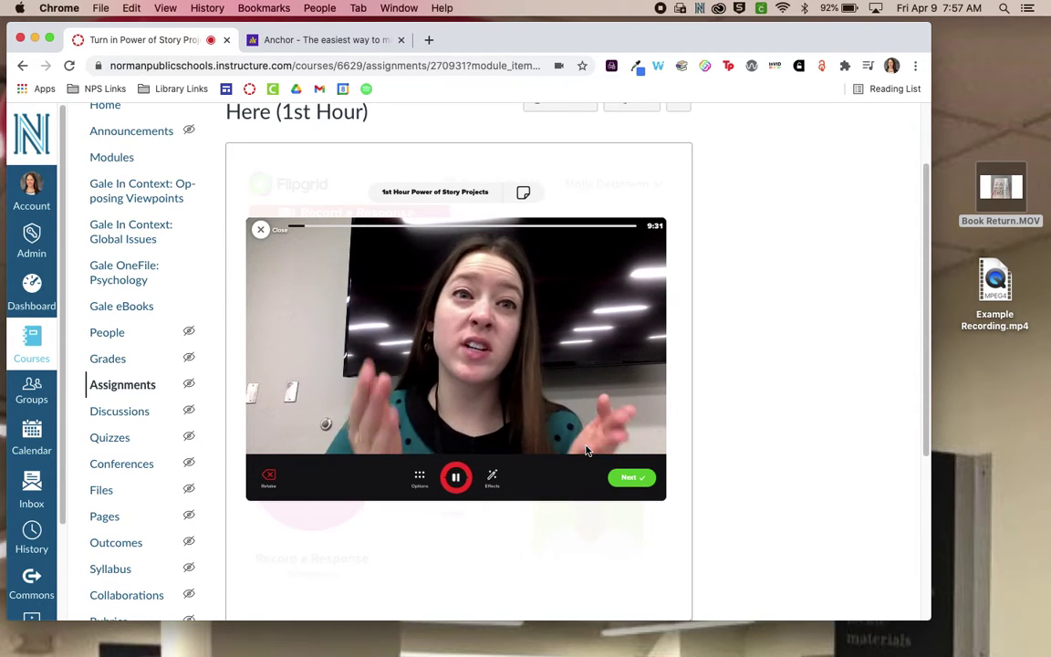
left_click(420, 482)
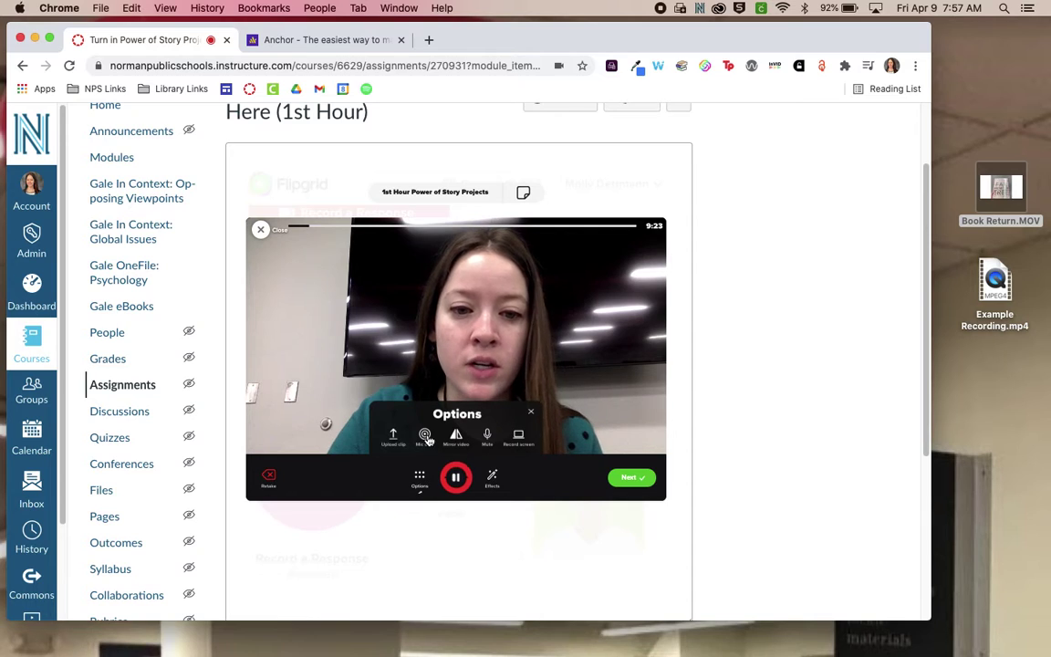
left_click(425, 437)
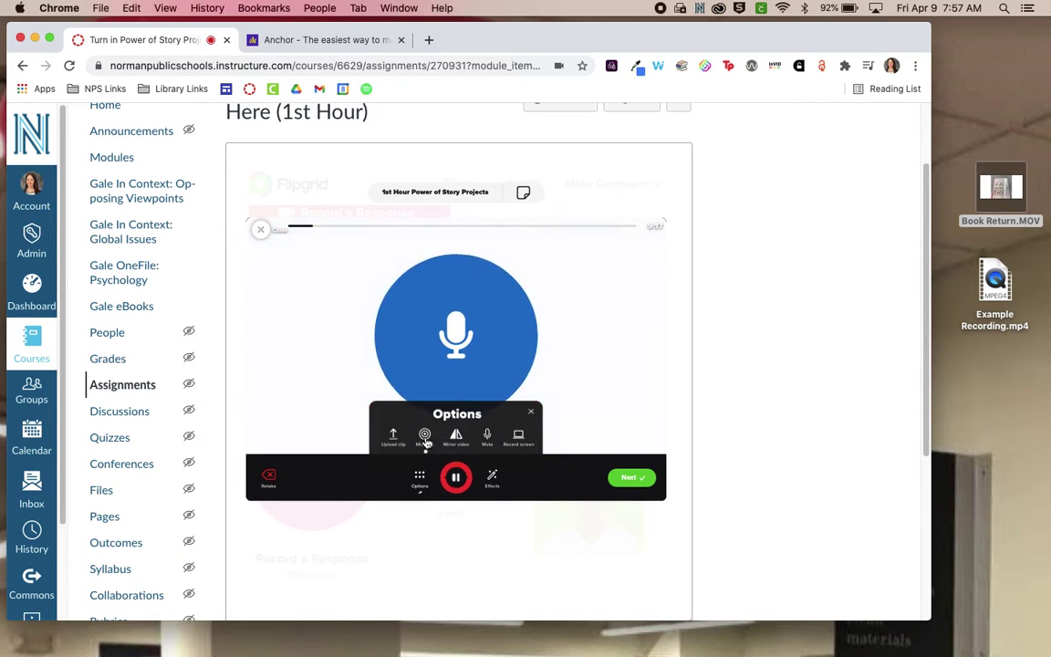
left_click(425, 437)
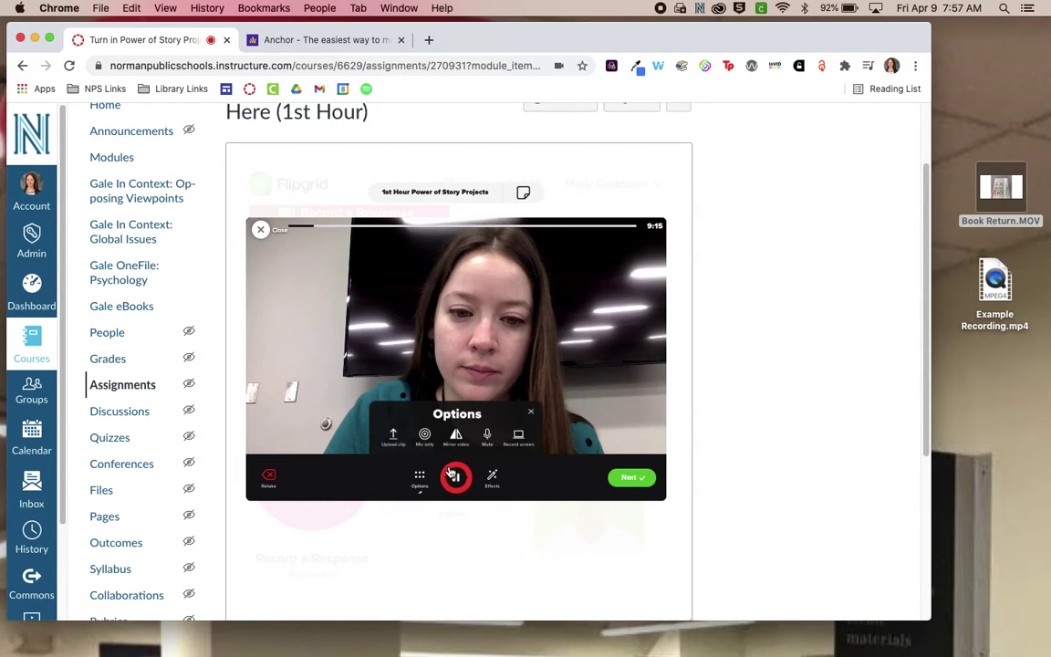
- Finish the clip with the Anchor episode link added to the submission form, and discard the response without submitting
left_click(453, 474)
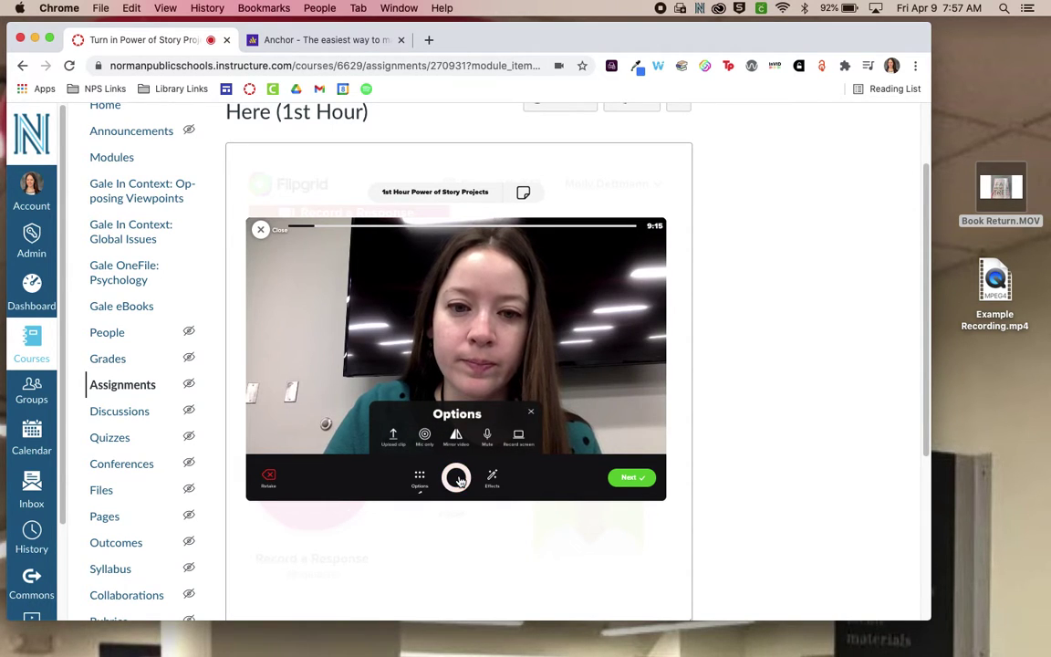
left_click(630, 479)
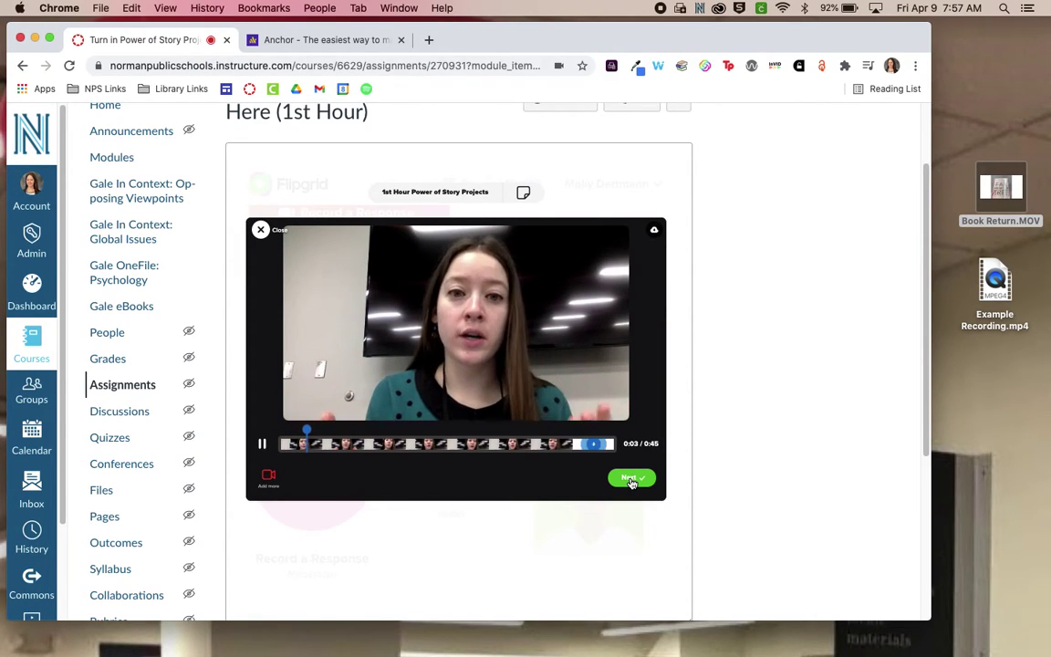
left_click(629, 479)
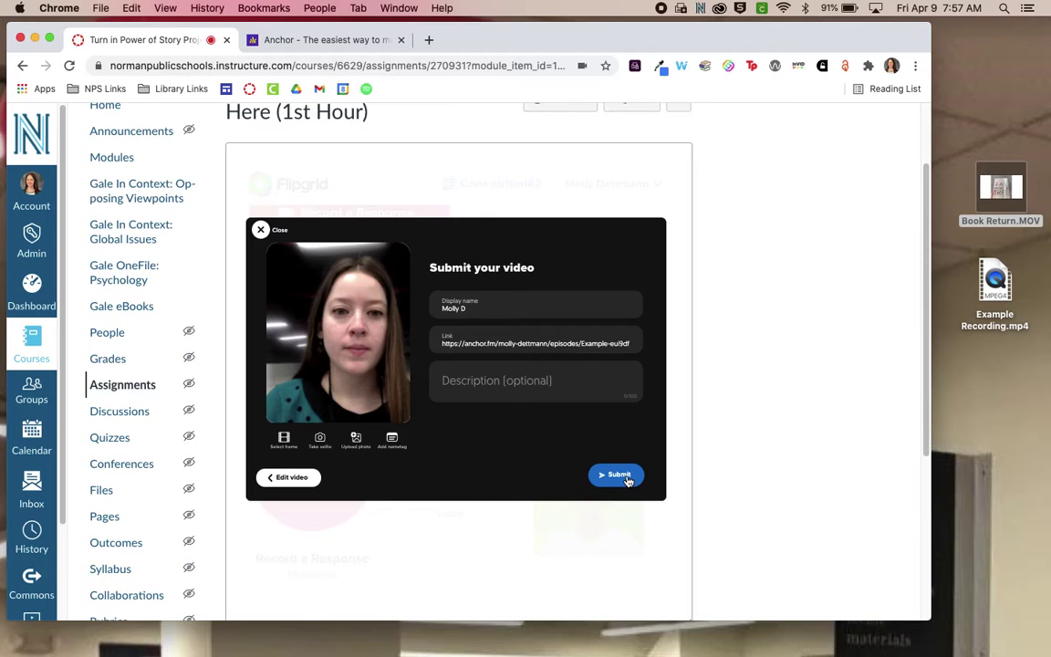
left_click(261, 232)
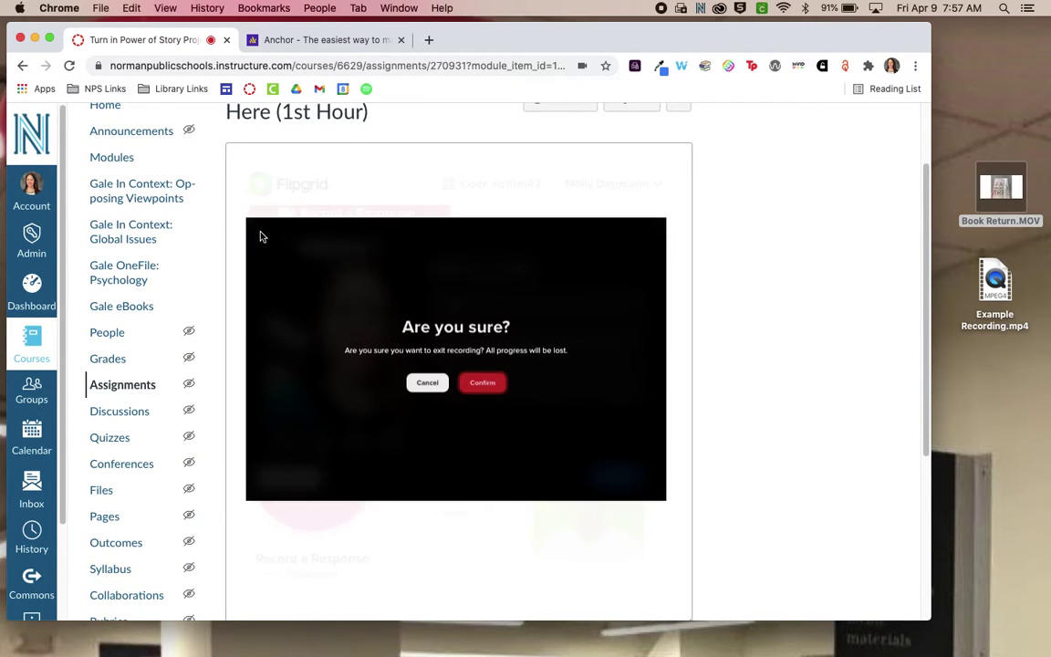
left_click(485, 382)
- Record a new webcam response of about 23 seconds holding the paper drawing up to the camera
left_click(324, 471)
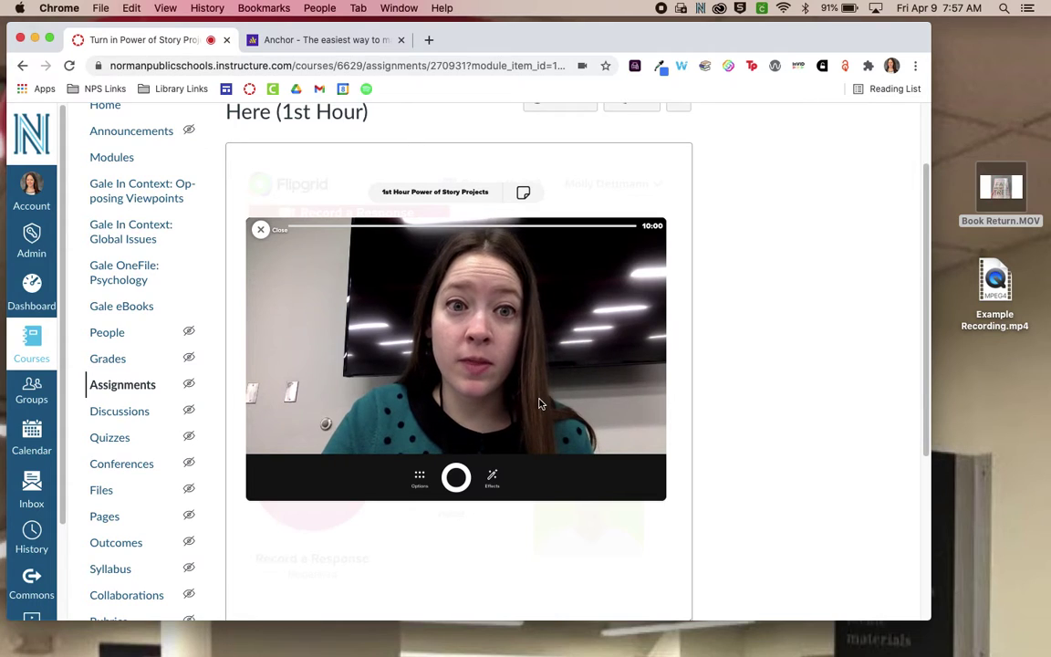
left_click(457, 479)
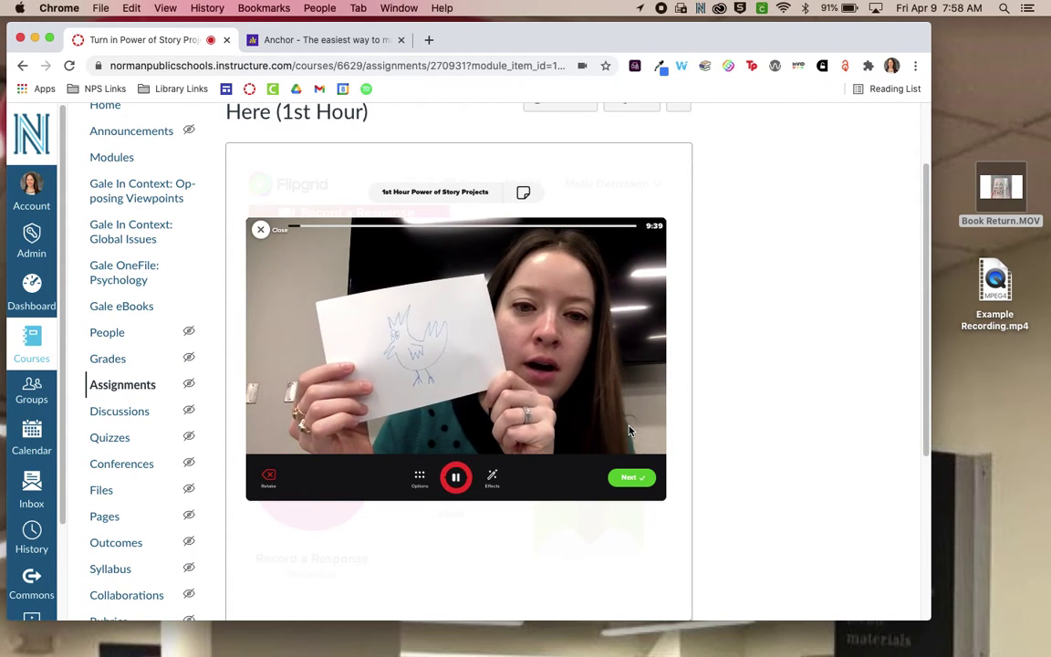
left_click(632, 478)
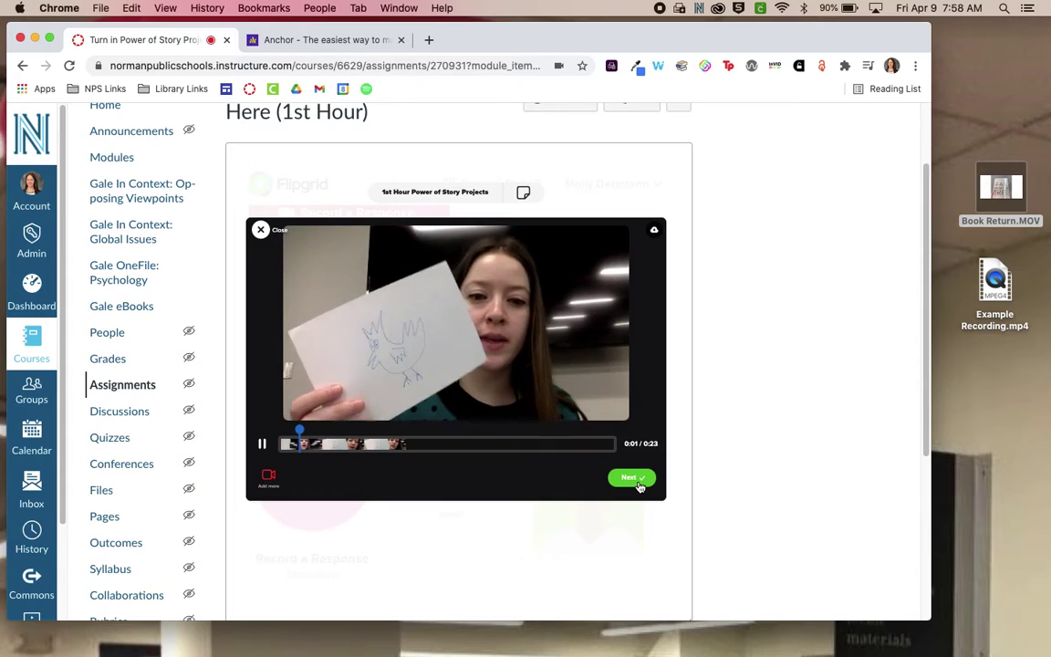
- Submit the recorded drawing video without a link or description and close the submission window
left_click(638, 484)
left_click(613, 477)
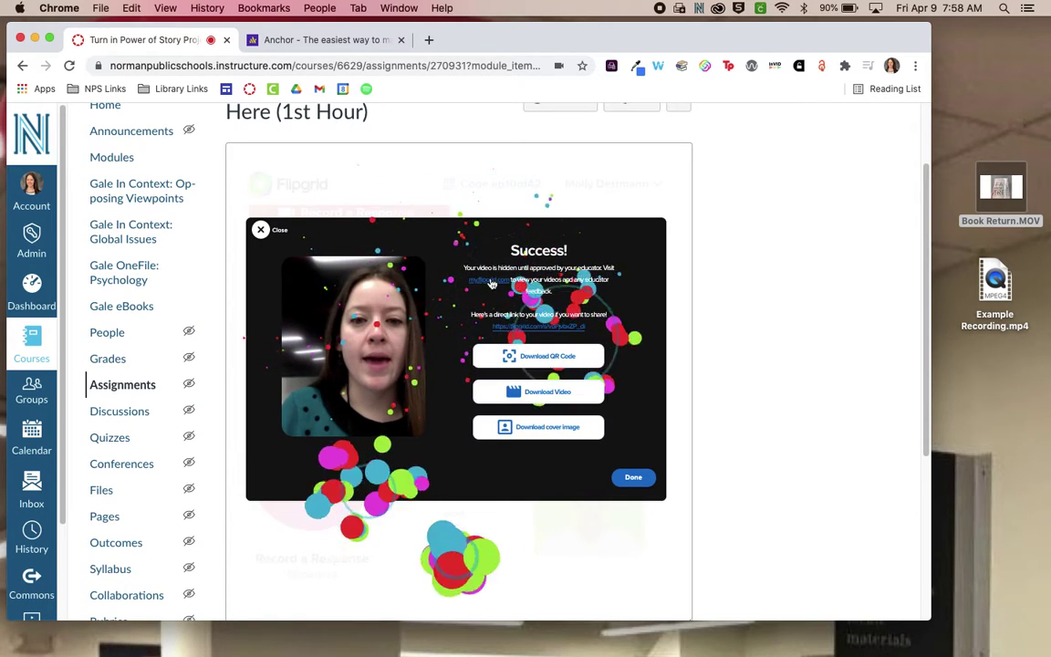
left_click(633, 478)
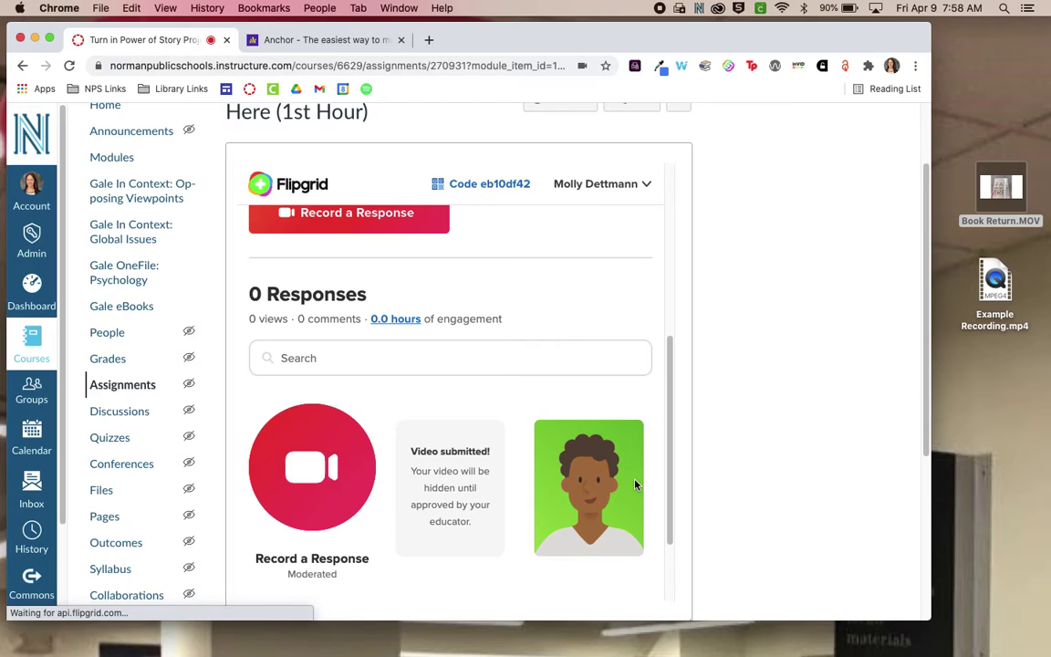
- Look over the response area of the topic and open the recorder for another response
scroll(514, 280, "down", 2)
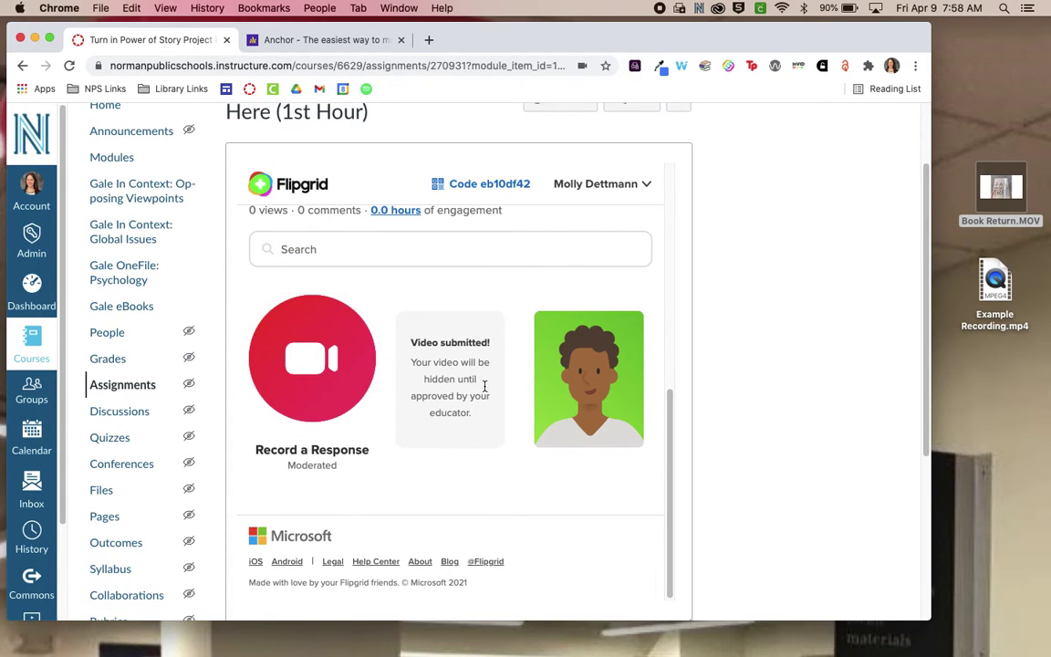
scroll(514, 391, "up", 3)
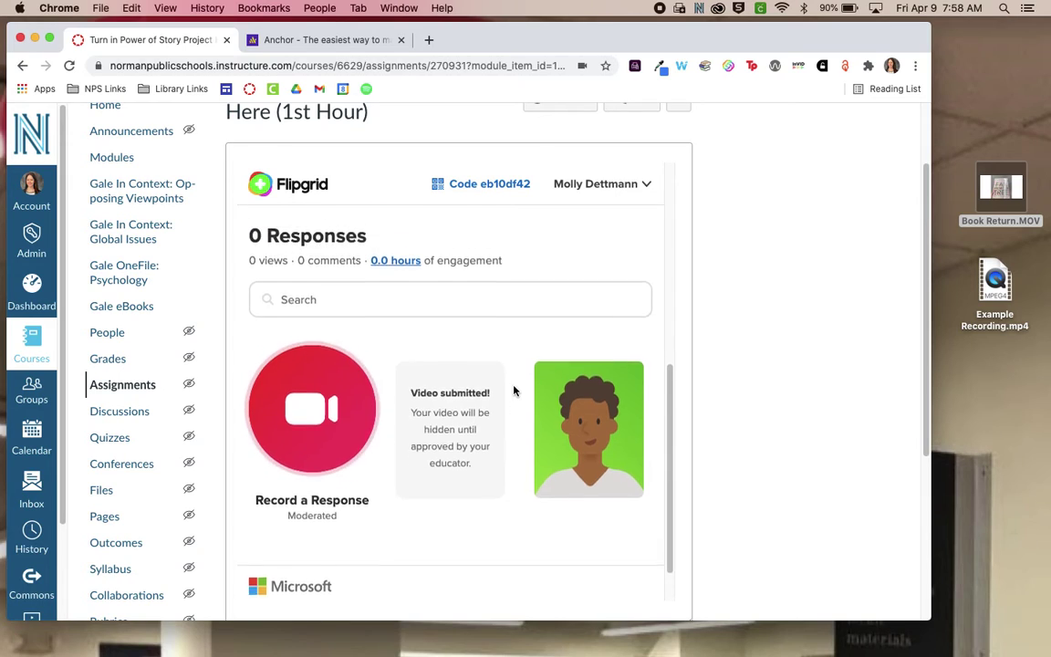
scroll(539, 348, "down", 2)
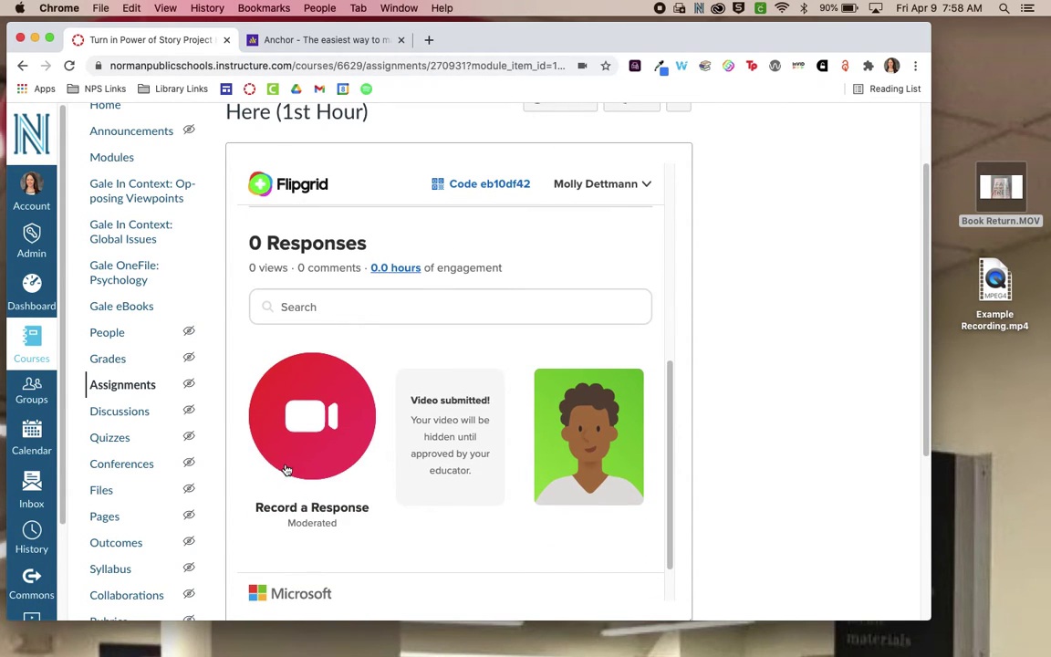
left_click(286, 469)
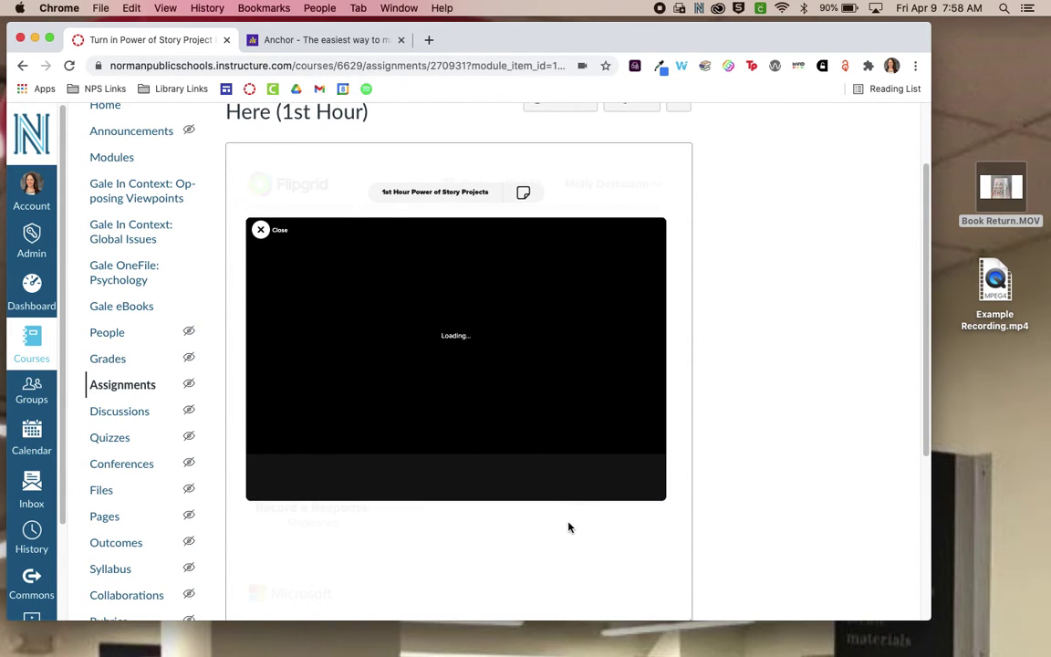